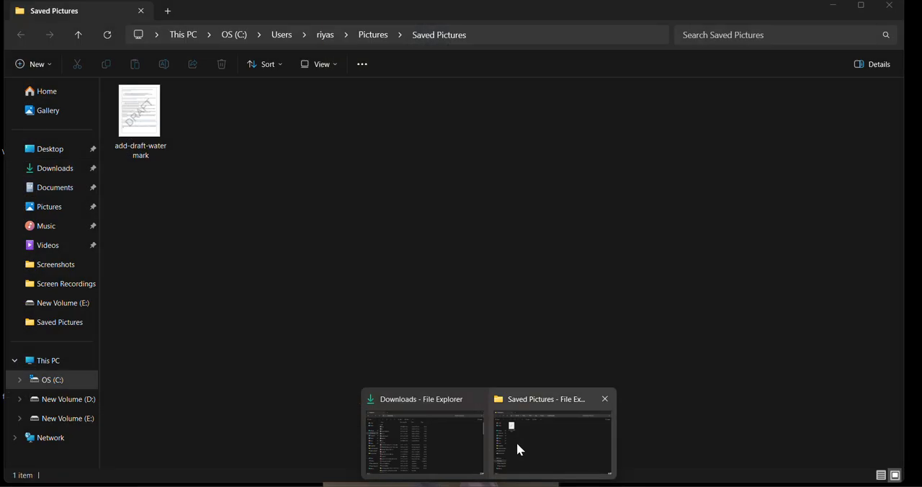
- View the add-draft-watermark picture in the Saved Pictures folder, close the image viewer, and switch to the blank Word document
left_click(516, 442)
left_click(137, 128)
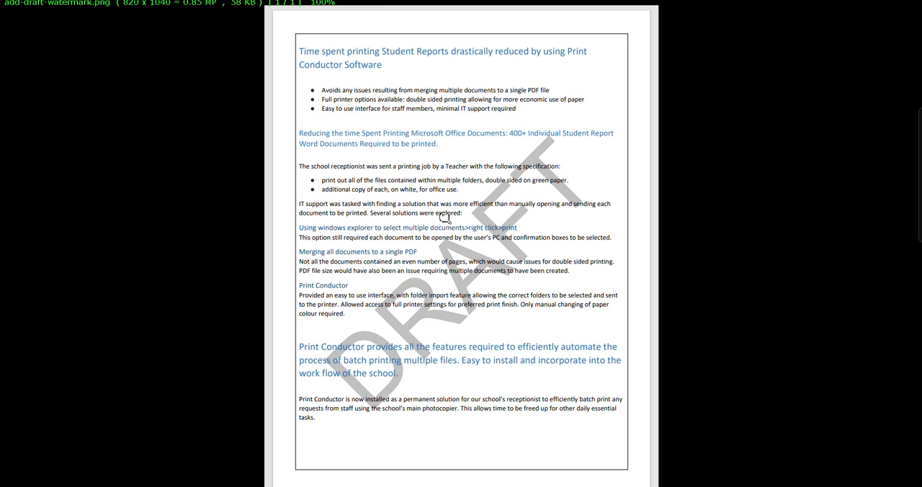
left_click(659, 187)
key("Escape")
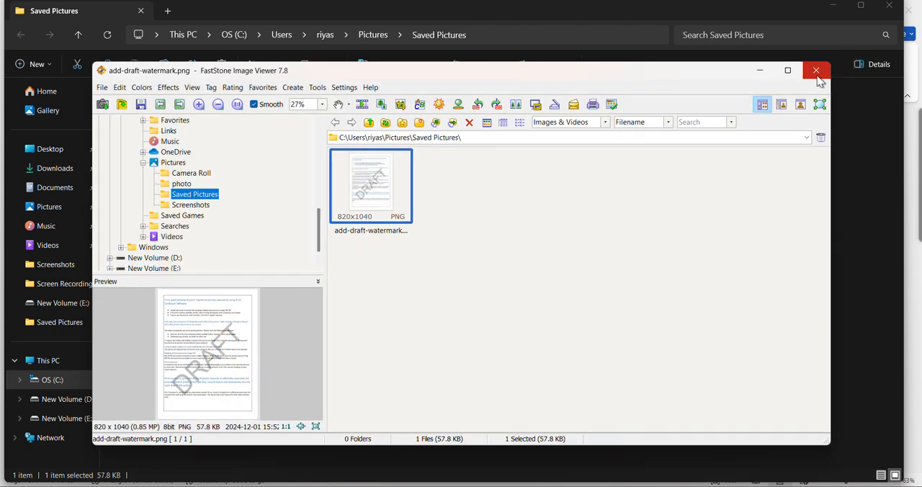
left_click(816, 70)
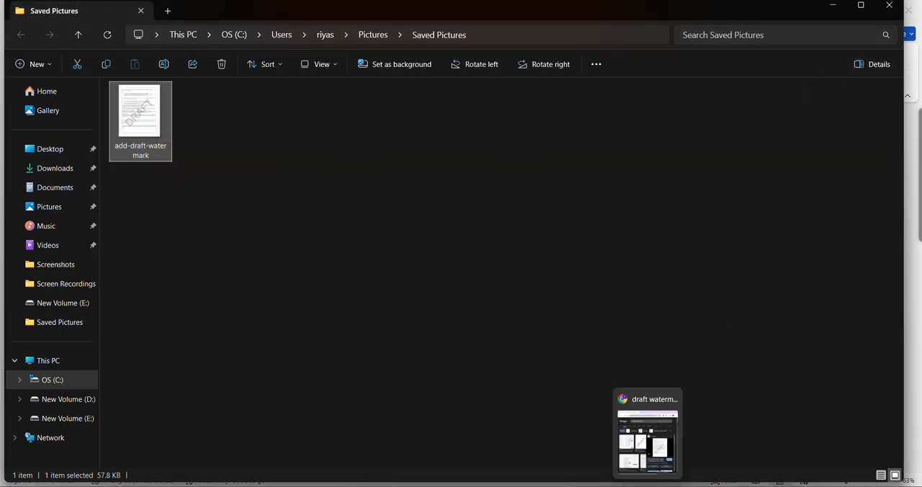
left_click(622, 455)
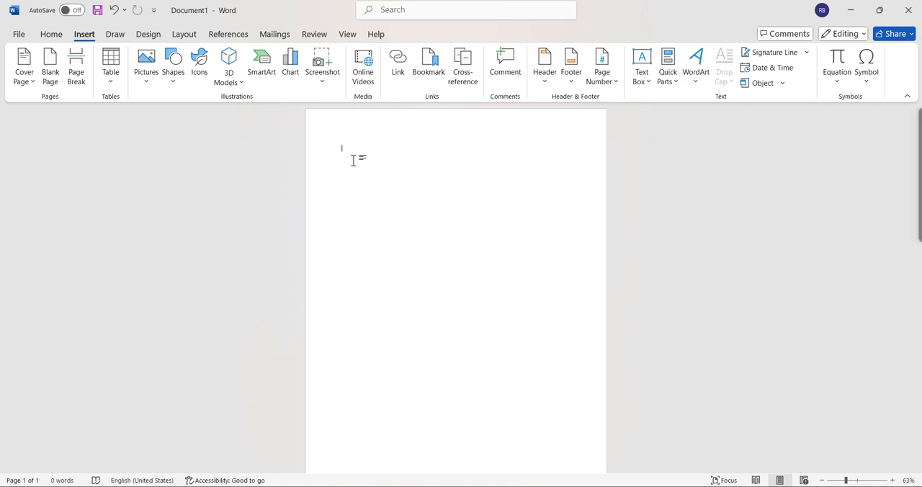
- Fill the blank document with default placeholder paragraphs using =rand()
type("-")
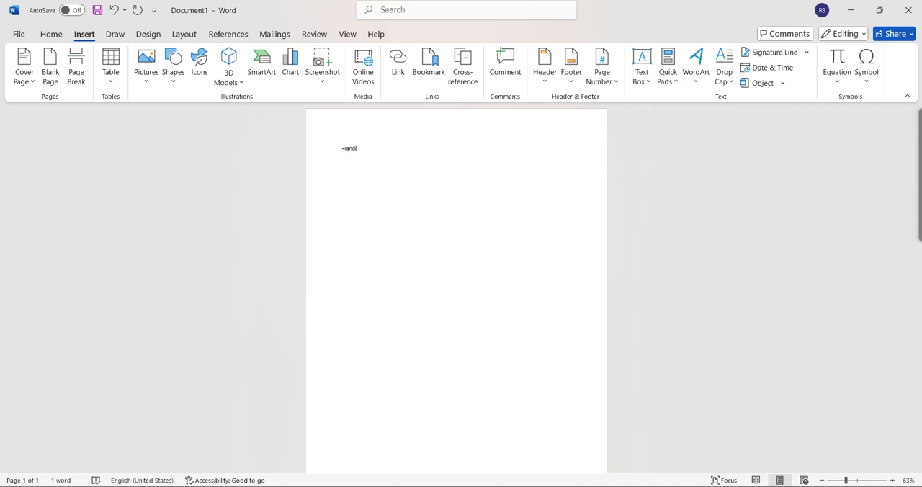
type("rand()")
key("Return")
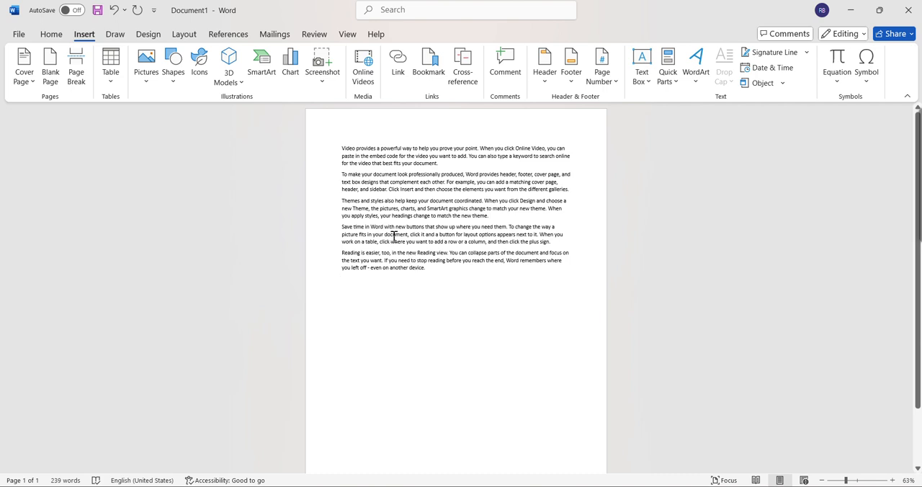
- Replace all the document's text with placeholder paragraphs generated by =rand(4,5)
left_click(378, 204)
key("ctrl+a")
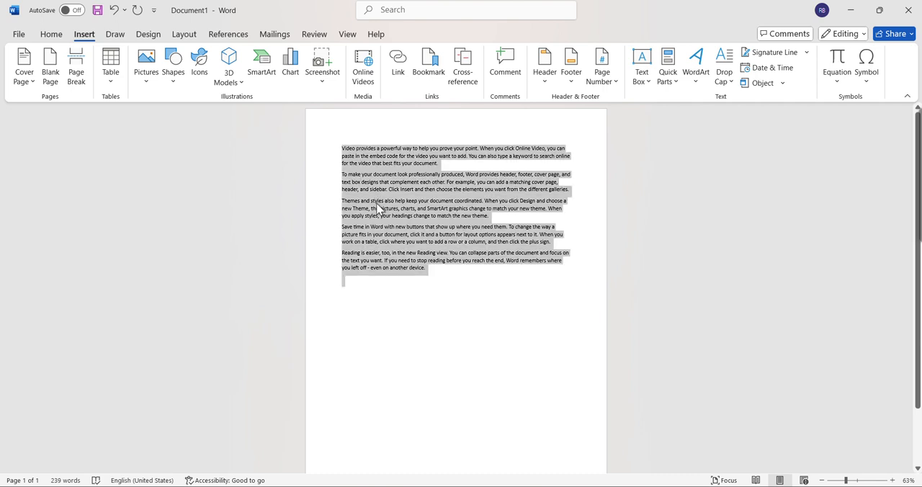
key("Delete")
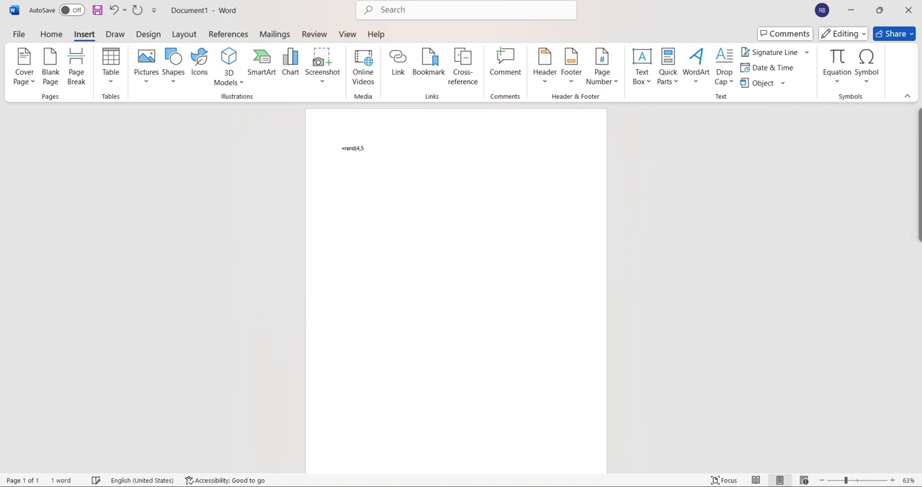
type(")")
key("Return")
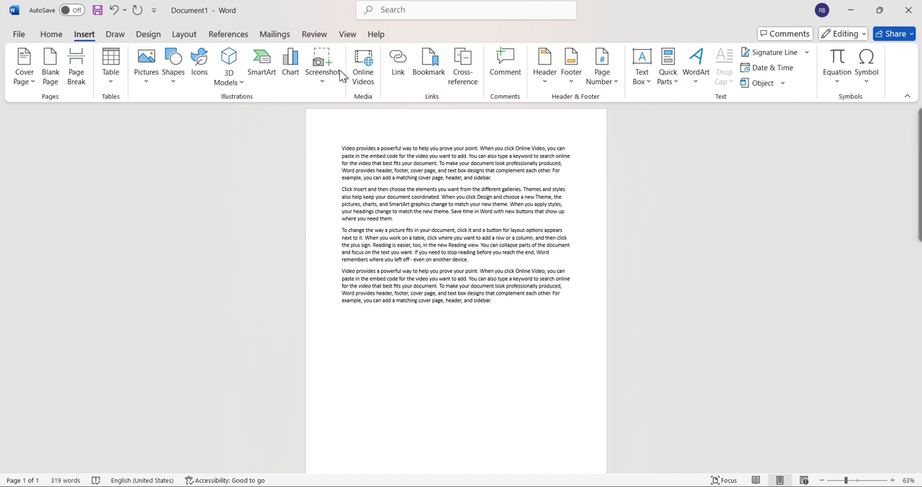
- Apply the built-in DO NOT COPY 1 watermark to the document
left_click(149, 35)
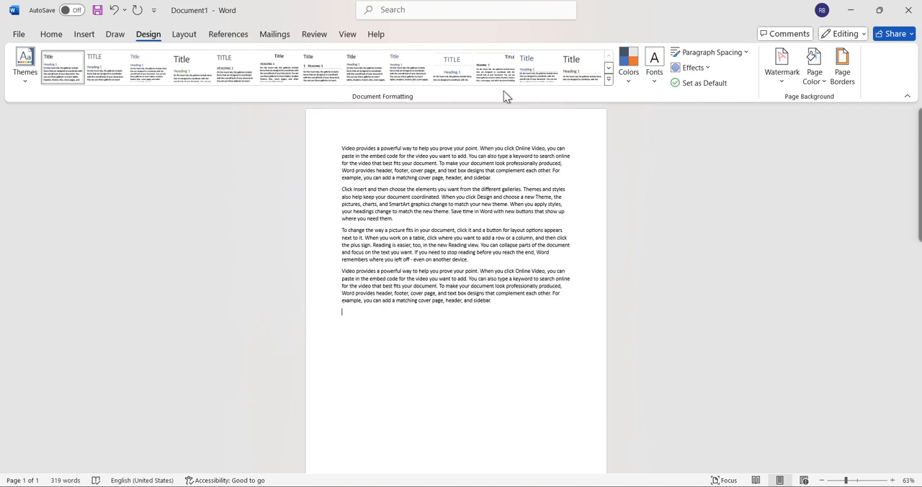
left_click(781, 81)
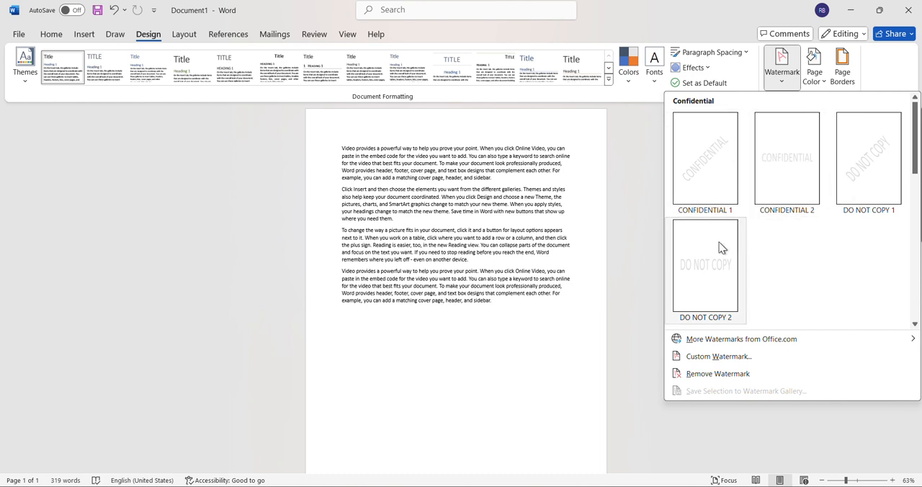
left_click(850, 185)
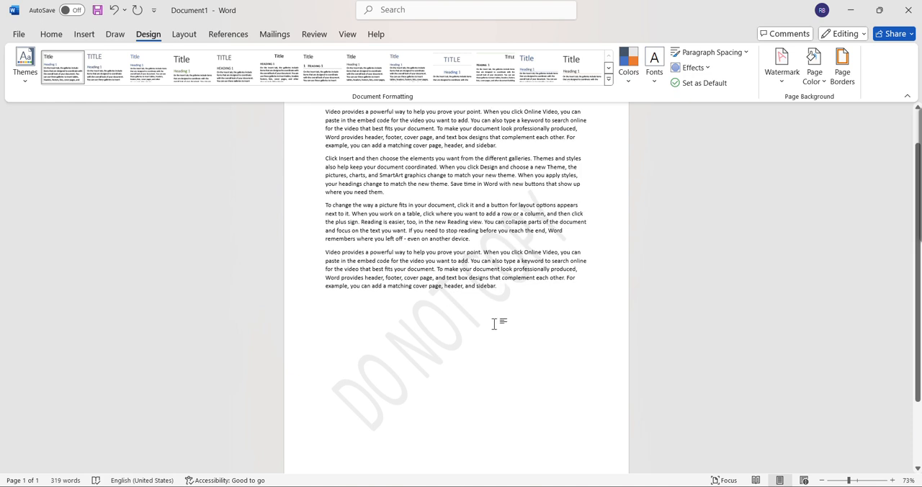
- Open the custom watermark settings and set the watermark text to ACCEPT
left_click(778, 85)
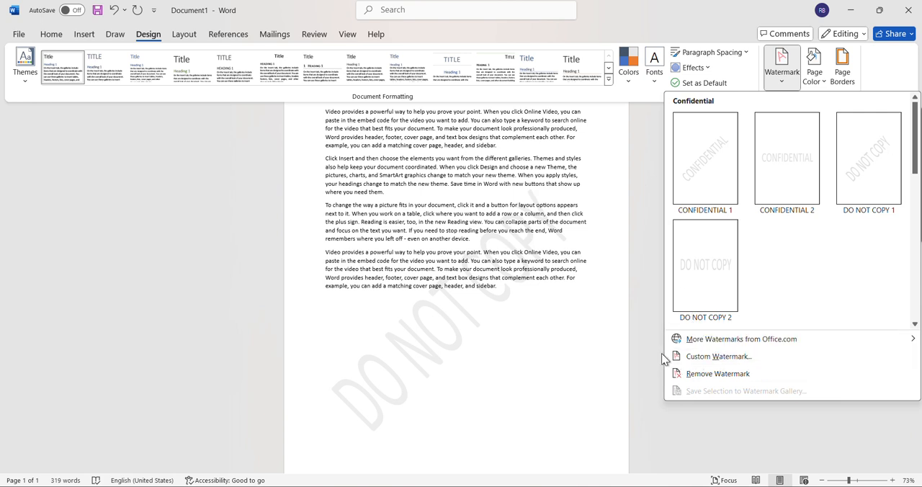
left_click(695, 358)
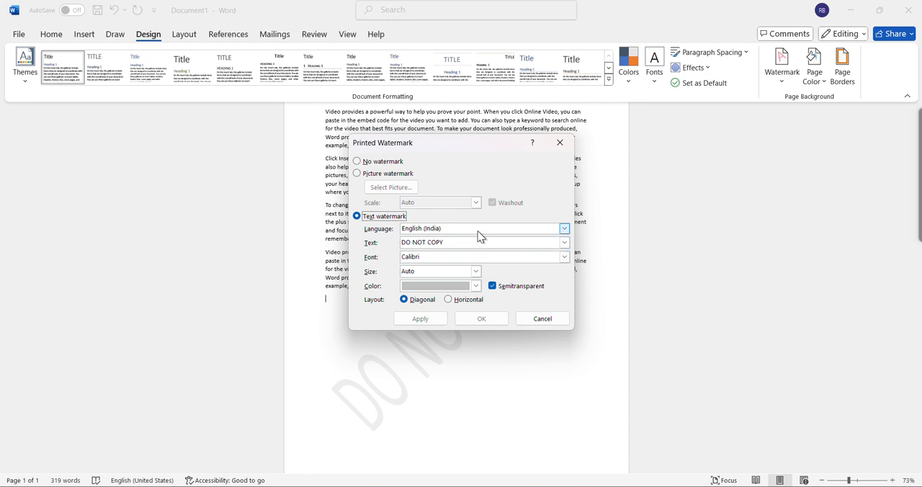
left_click(447, 244)
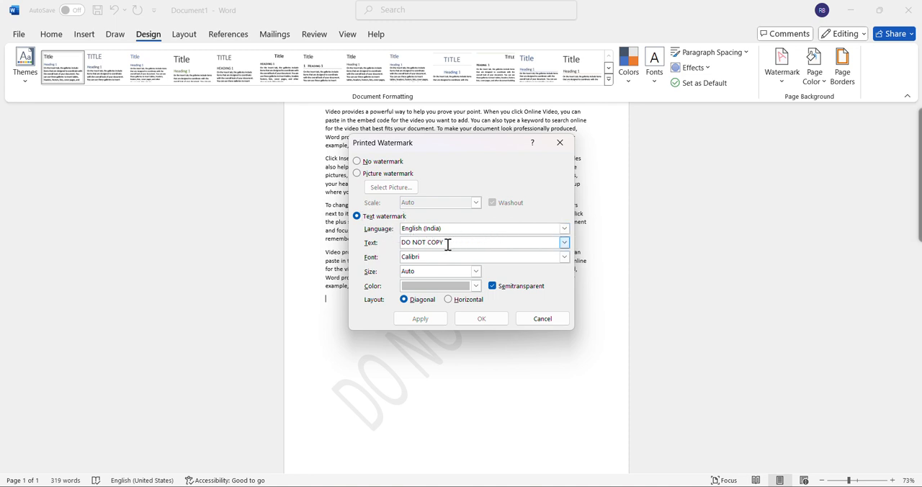
left_click_drag(447, 244, 405, 244)
key("BackSpace")
type("ACCEPT")
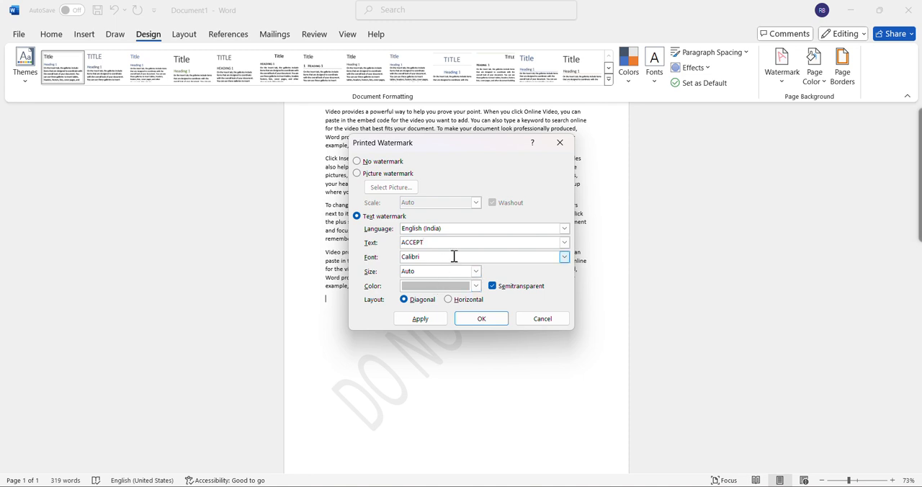
- Set the text watermark's font to Calibri Light and its color to red, apply it, and close the settings
left_click(565, 257)
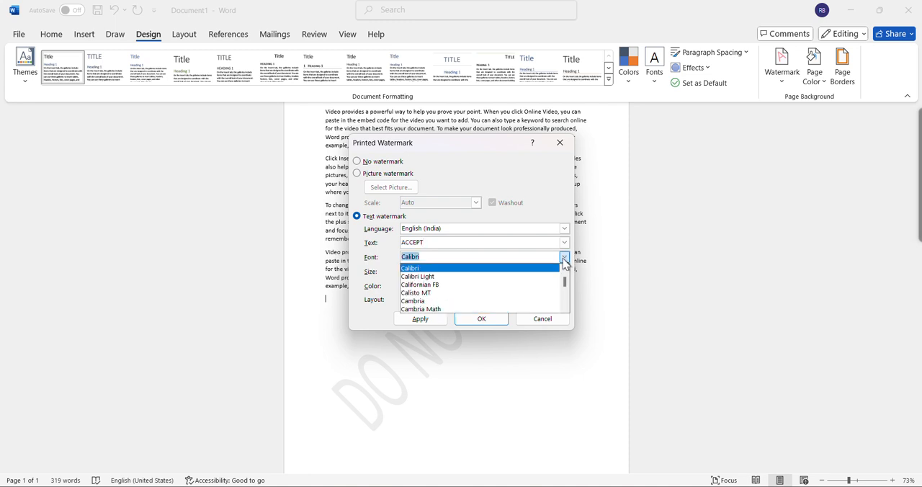
left_click(493, 278)
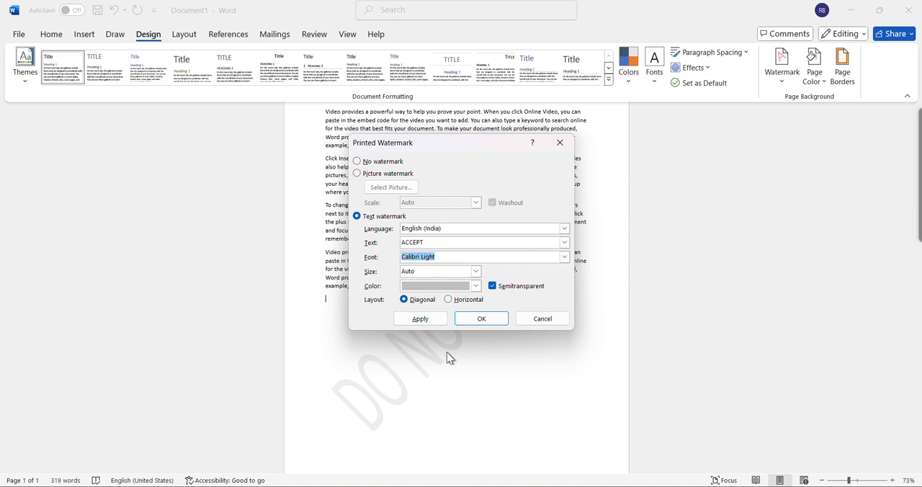
left_click(476, 287)
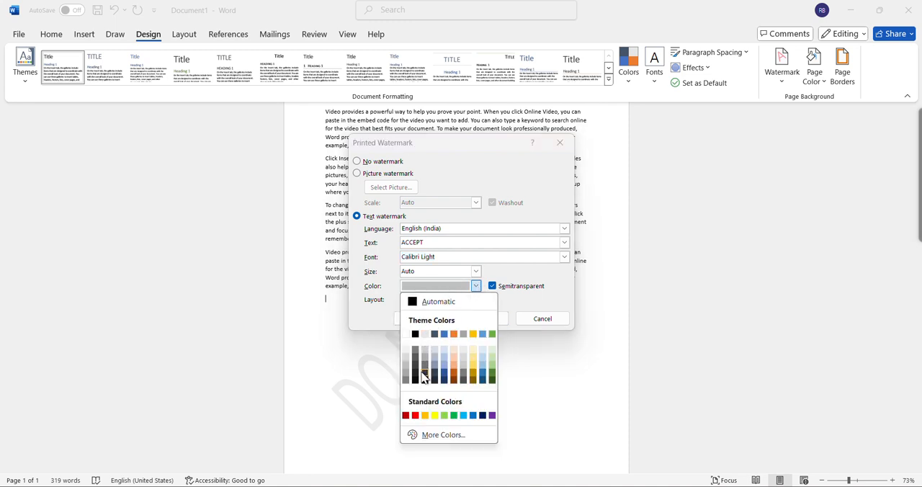
left_click(415, 415)
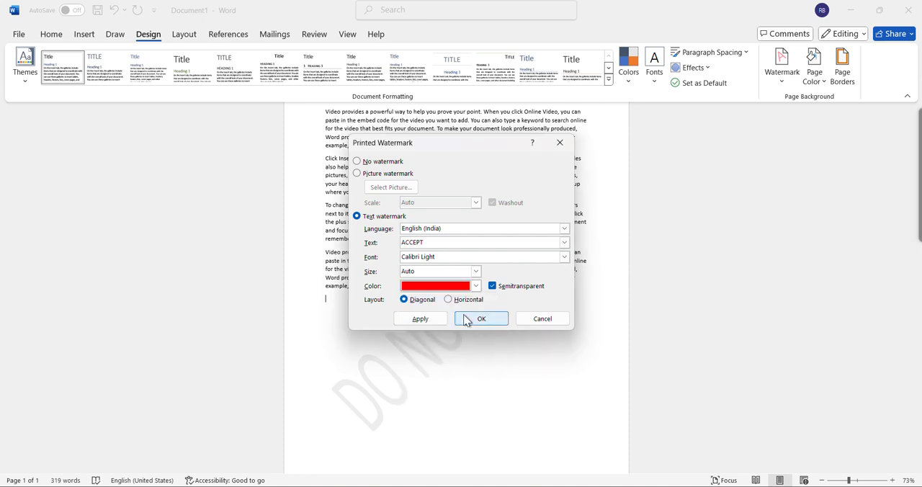
left_click(441, 323)
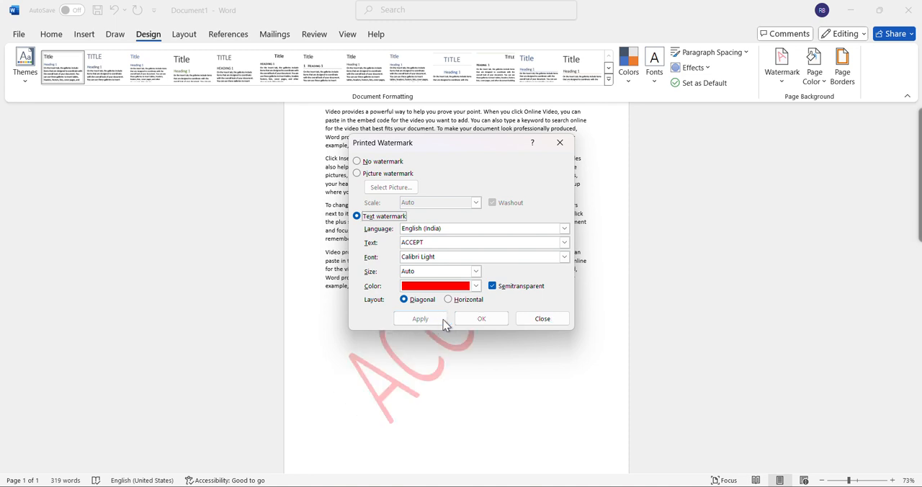
left_click(532, 318)
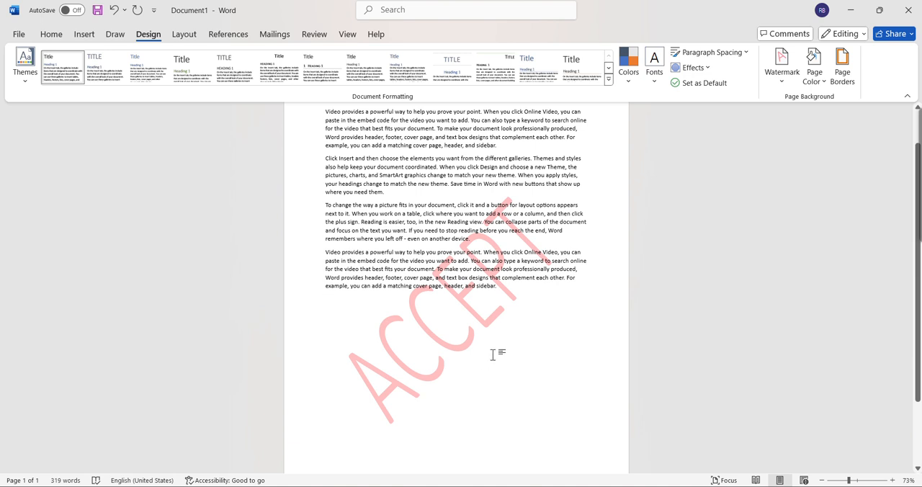
- Remove the ACCEPT watermark from the document
left_click(783, 68)
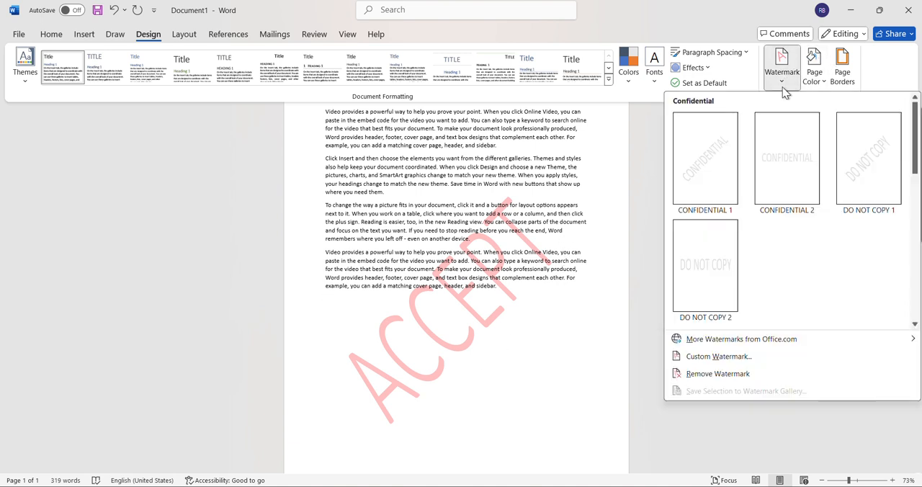
left_click(700, 376)
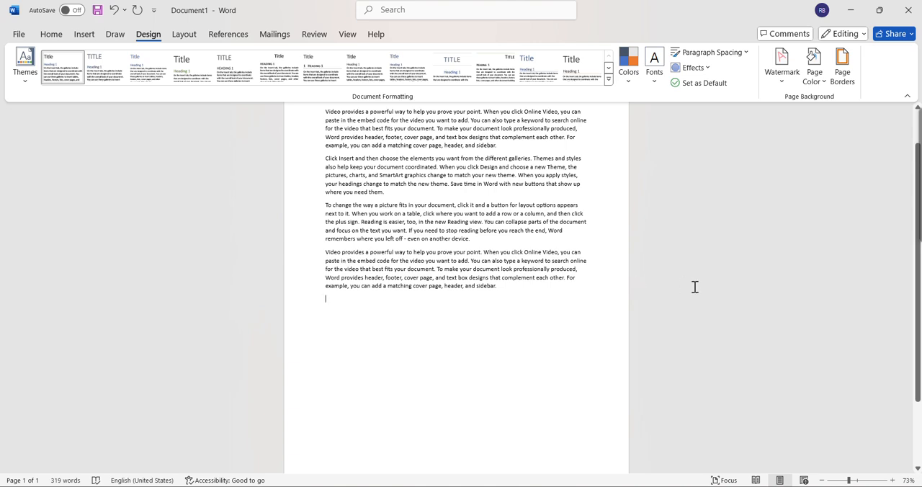
scroll(550, 234, "up", 2)
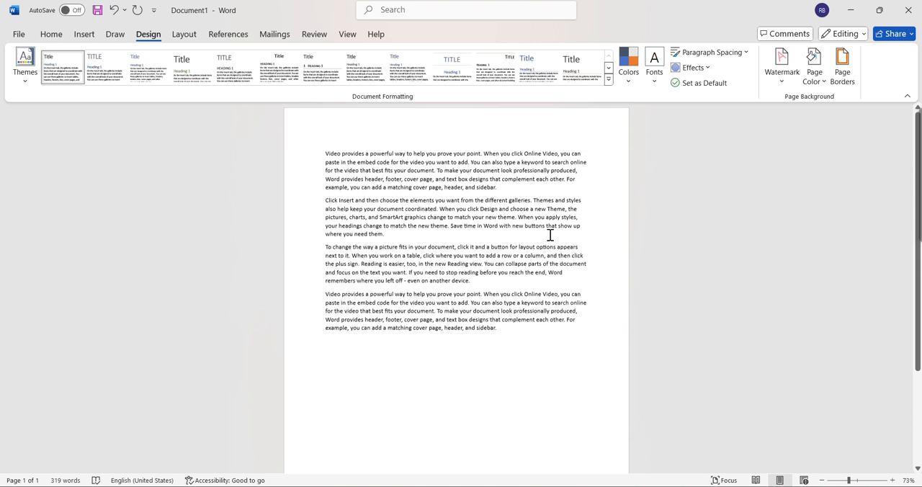
- Add a custom picture watermark to the document using the logo image from the Downloads folder
left_click(785, 76)
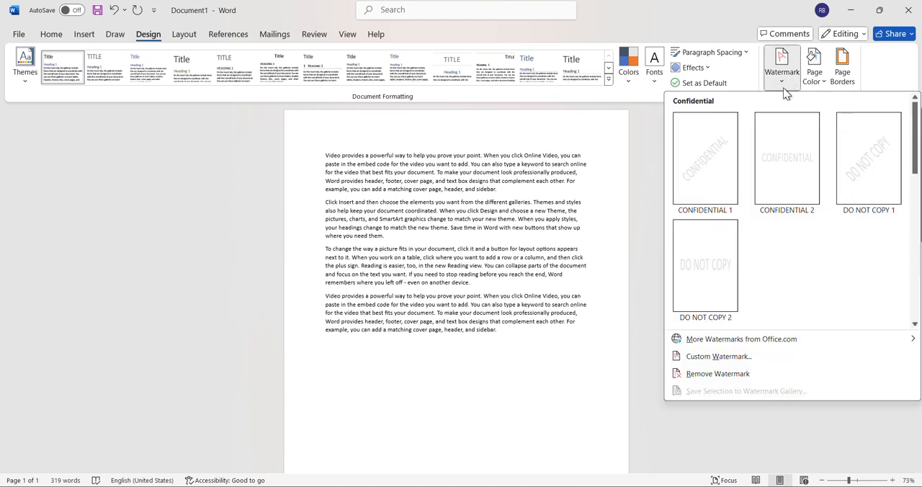
left_click(711, 357)
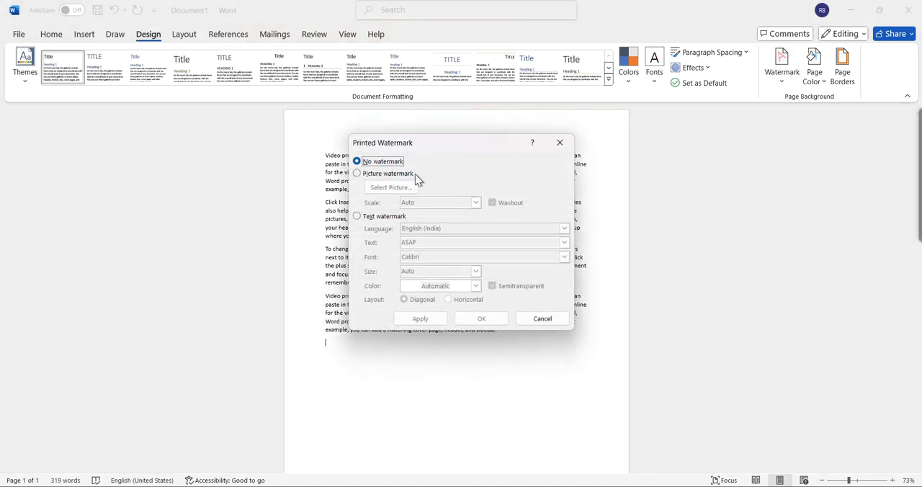
left_click(358, 174)
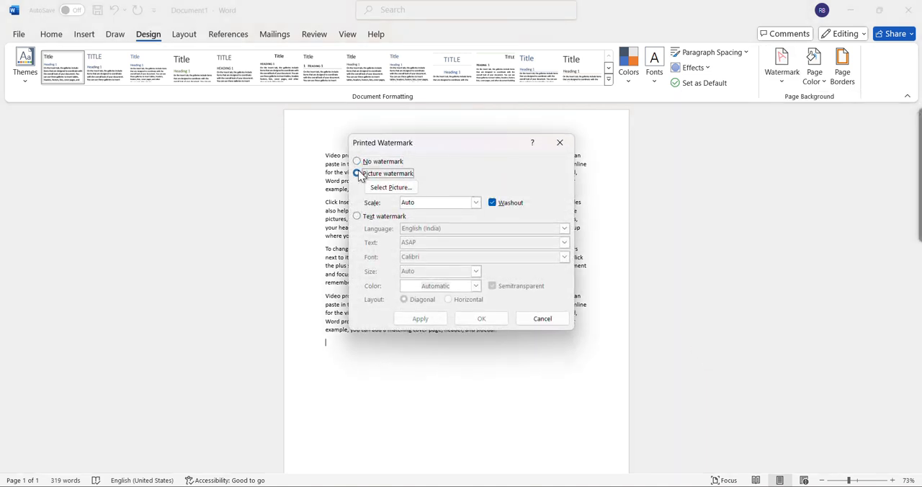
left_click(405, 186)
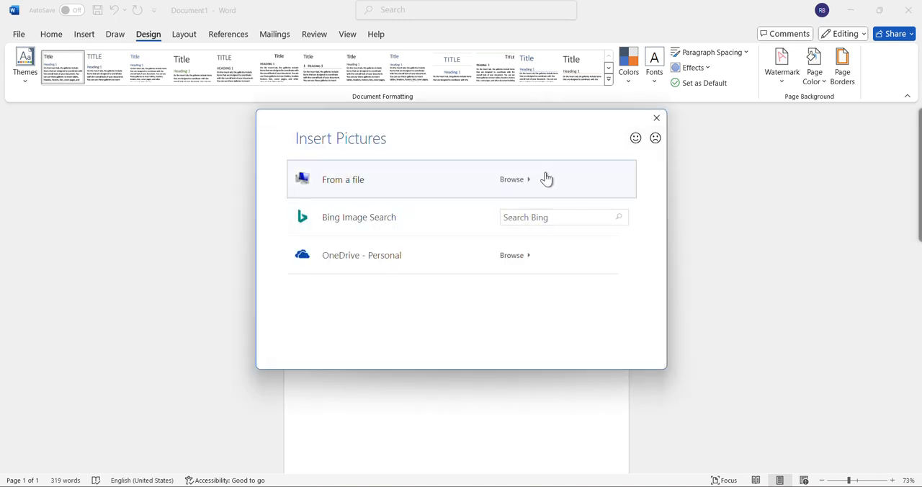
left_click(547, 179)
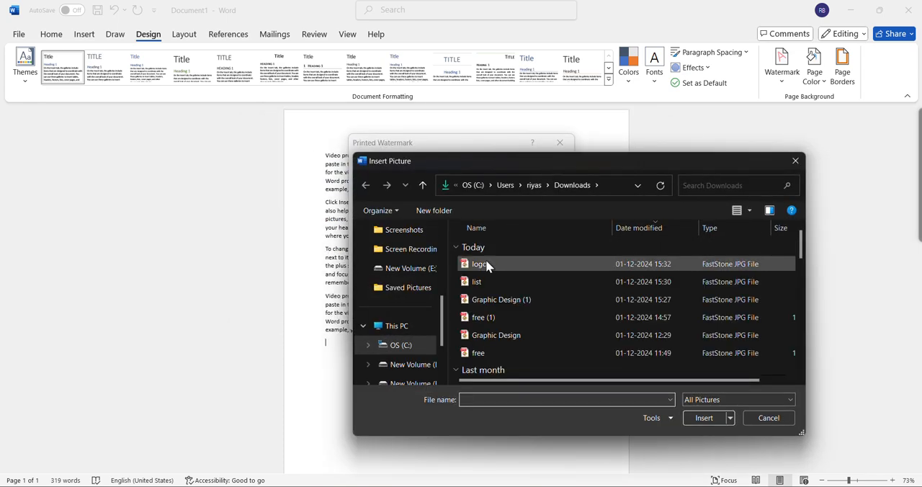
left_click(490, 263)
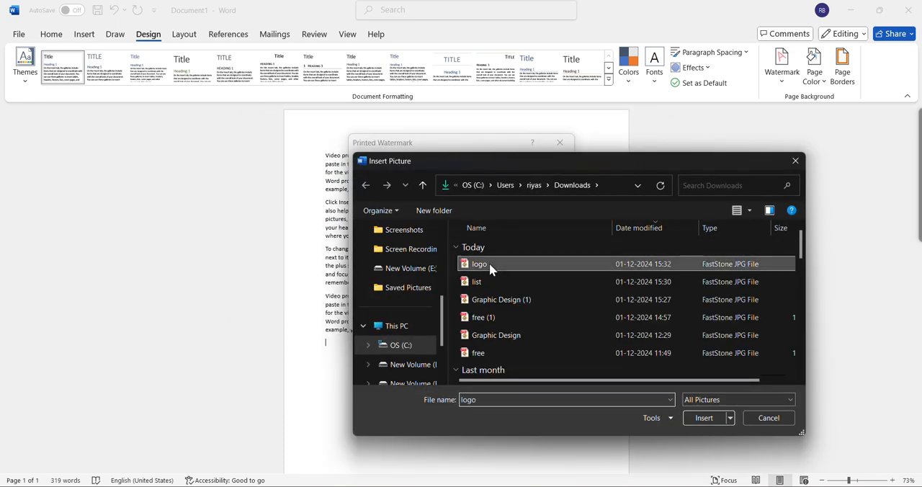
double_click(489, 263)
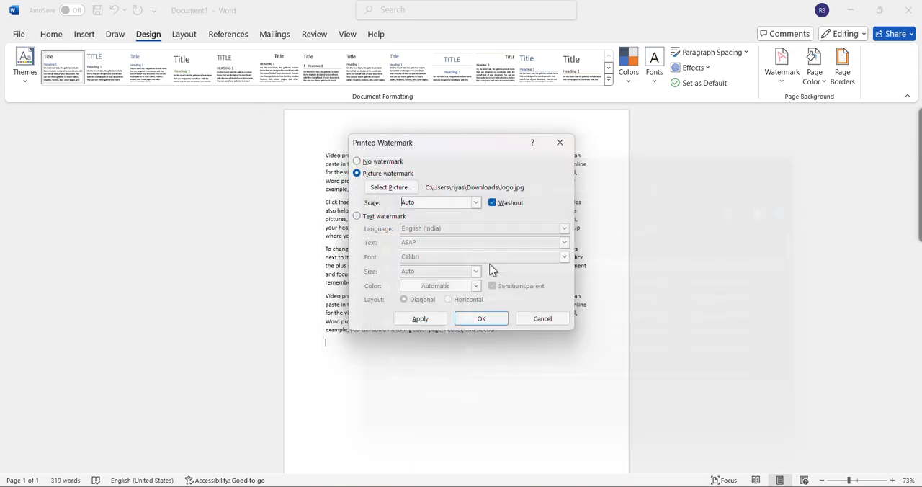
left_click(482, 319)
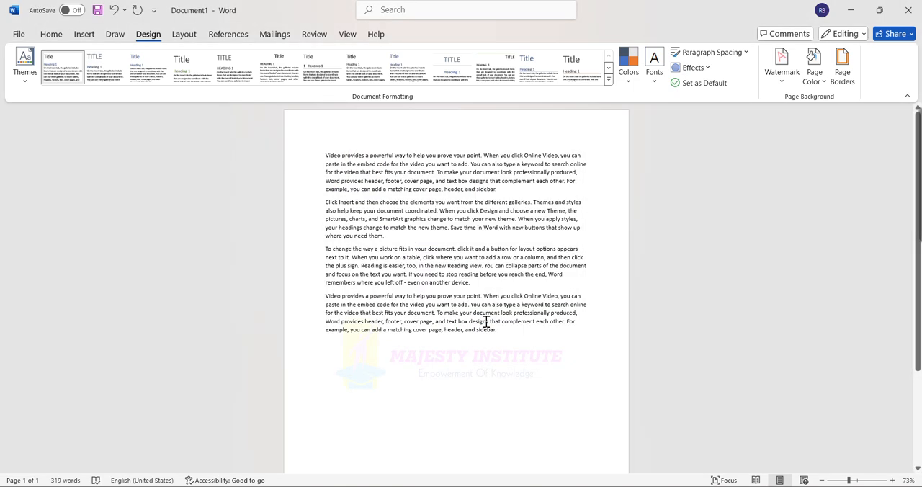
scroll(487, 322, "down", 1)
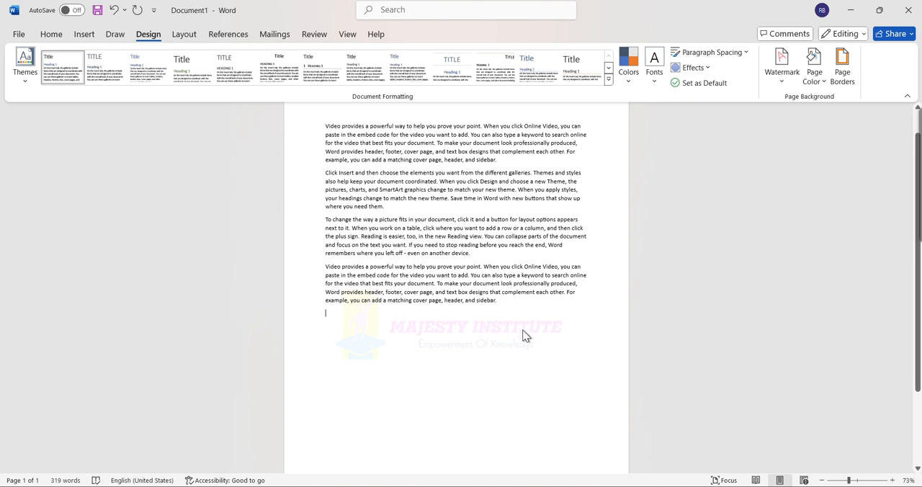
- Turn off the washout effect on the logo picture watermark and apply the change
left_click(782, 85)
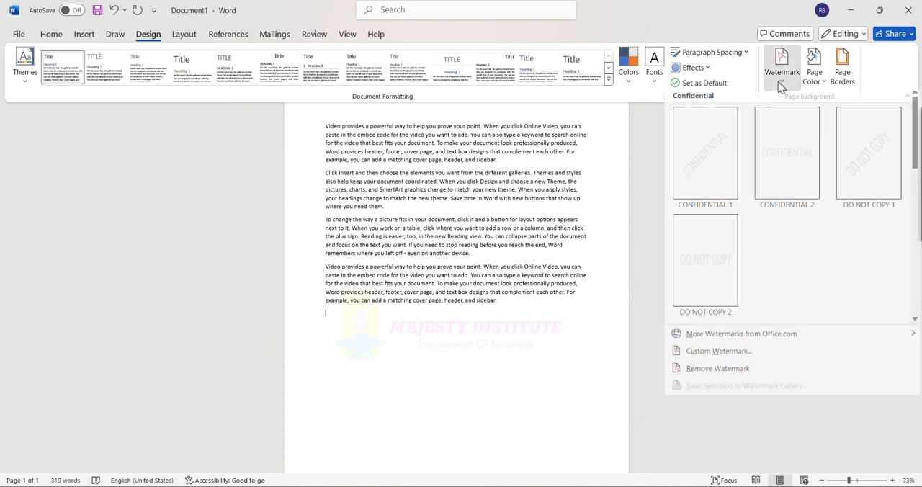
left_click(731, 352)
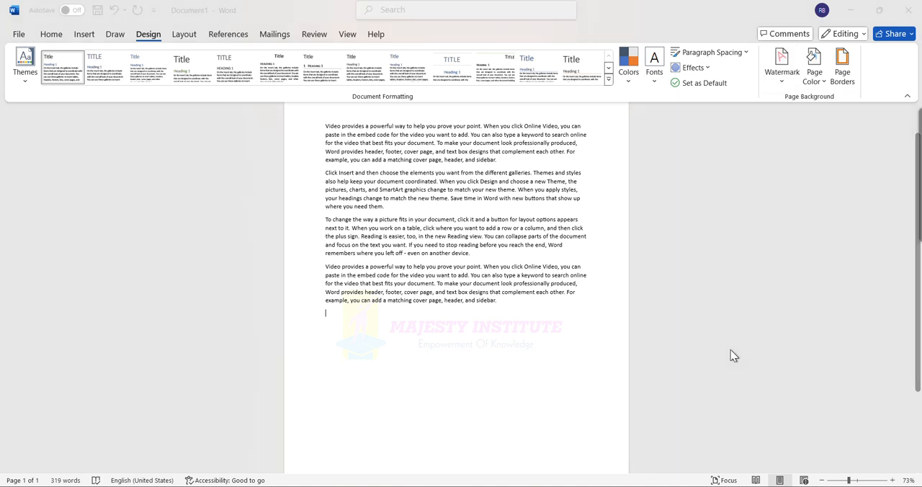
left_click(497, 206)
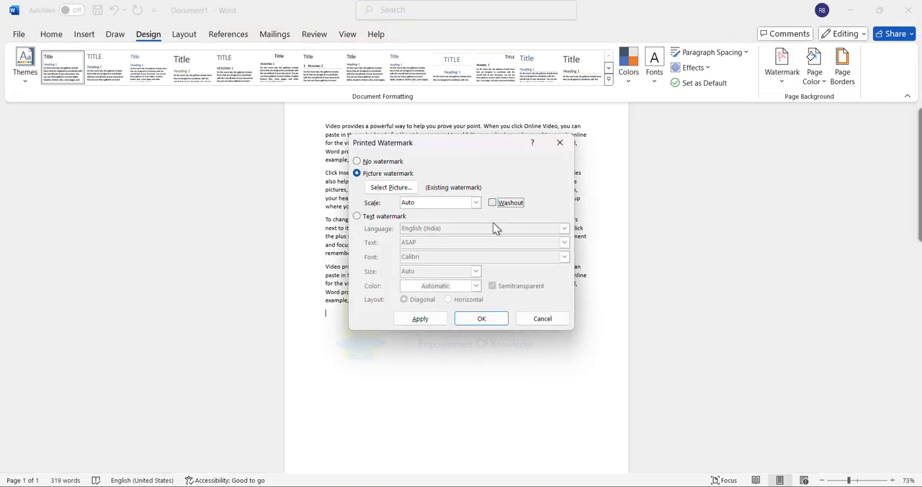
left_click(499, 322)
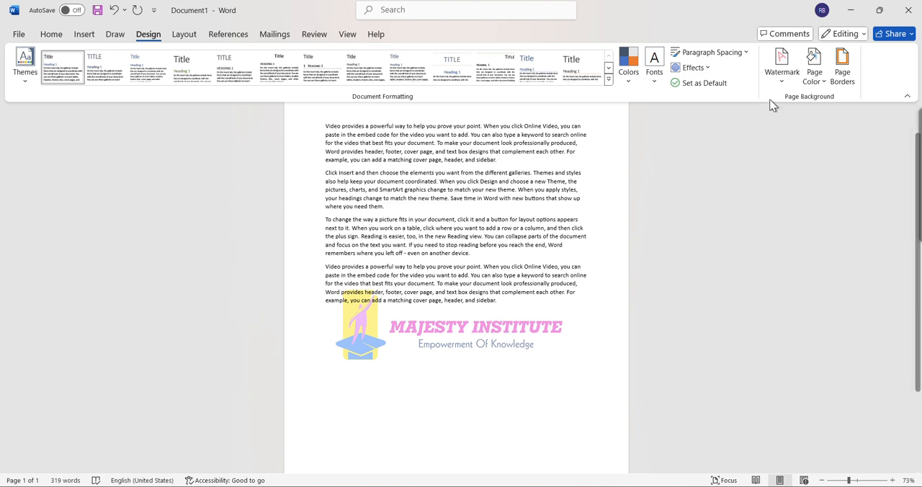
- Remove the logo picture watermark by choosing the No watermark option in the custom watermark settings
left_click(780, 78)
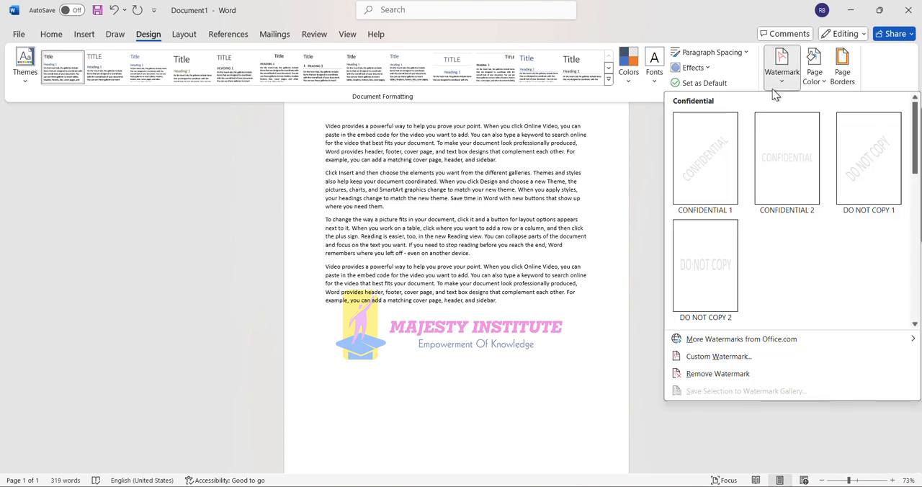
left_click(707, 357)
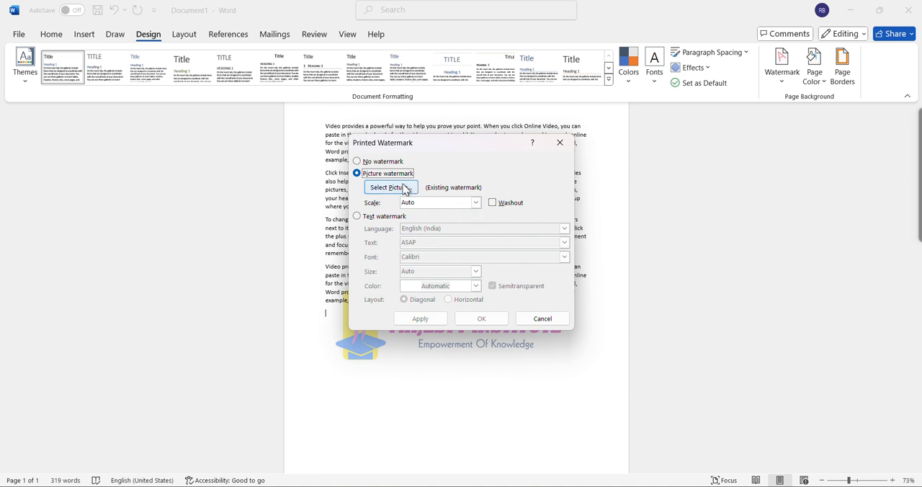
left_click(360, 161)
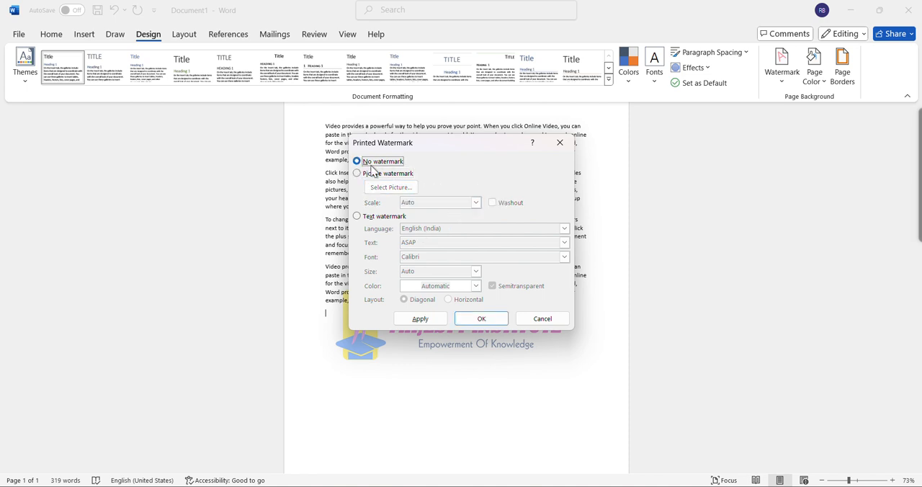
left_click(495, 319)
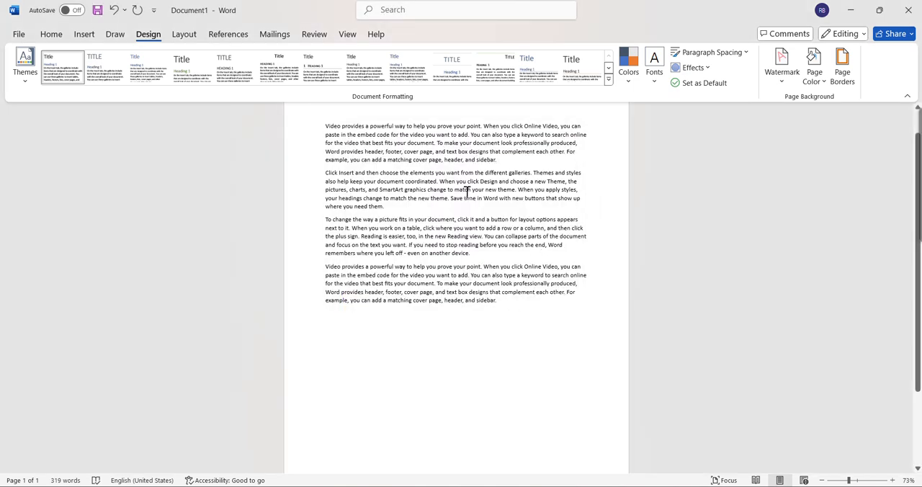
scroll(467, 191, "up", 1)
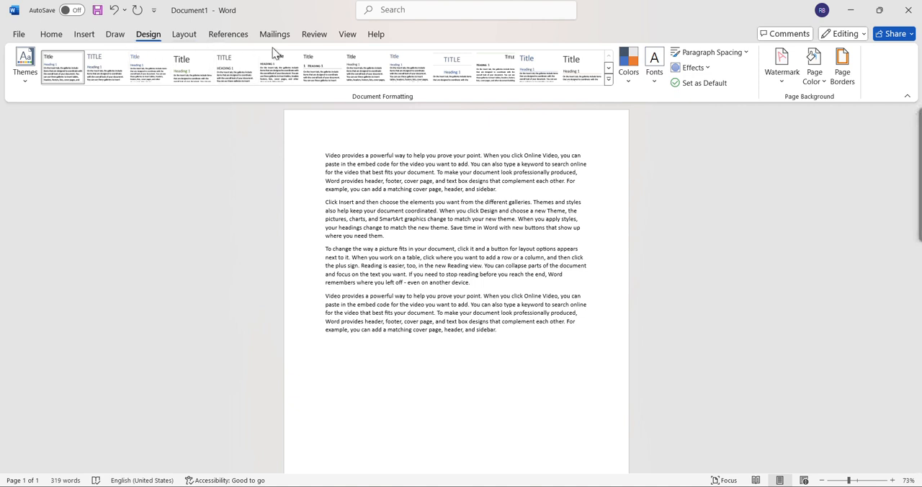
left_click(780, 85)
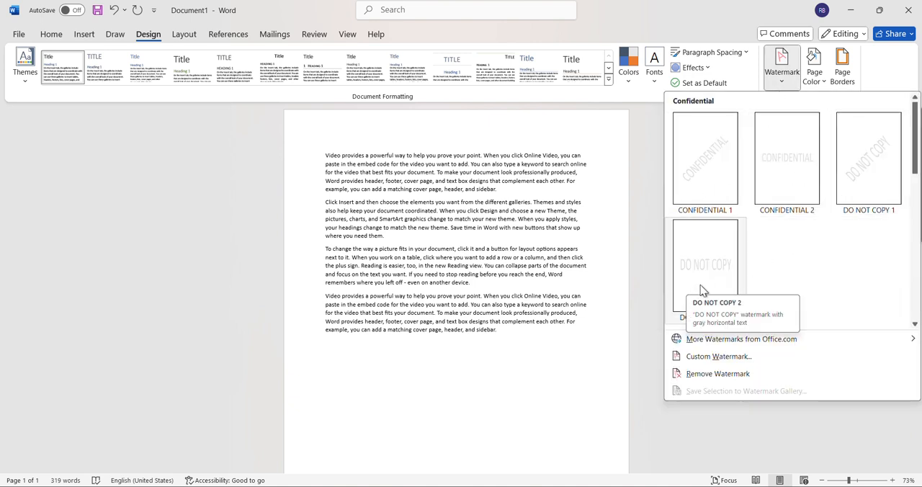
left_click(711, 358)
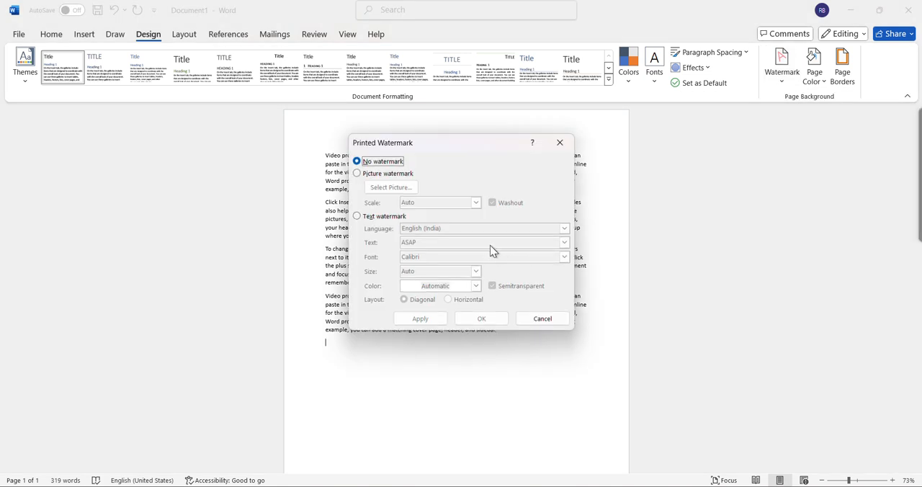
left_click(360, 217)
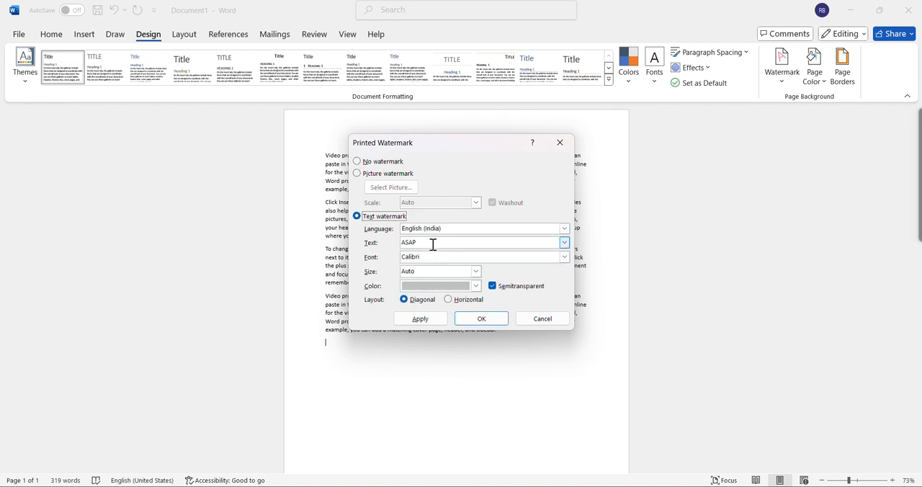
left_click_drag(426, 243, 401, 244)
key("BackSpace")
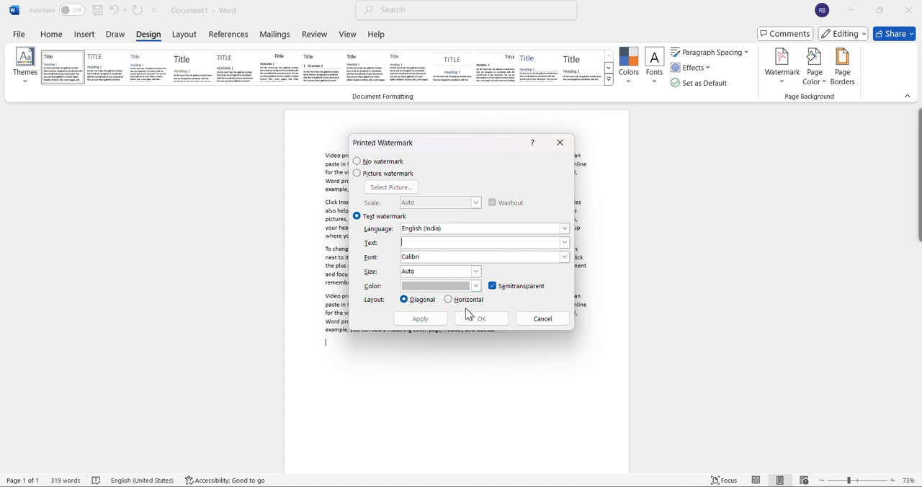
left_click(557, 141)
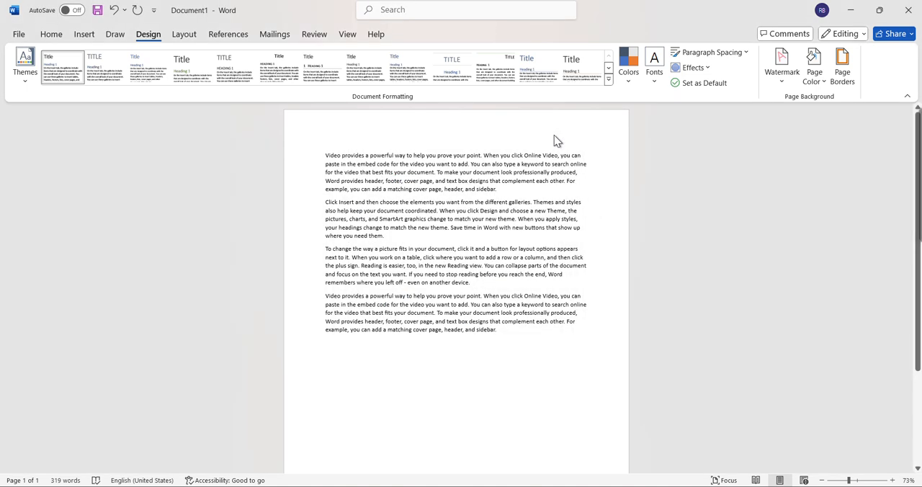